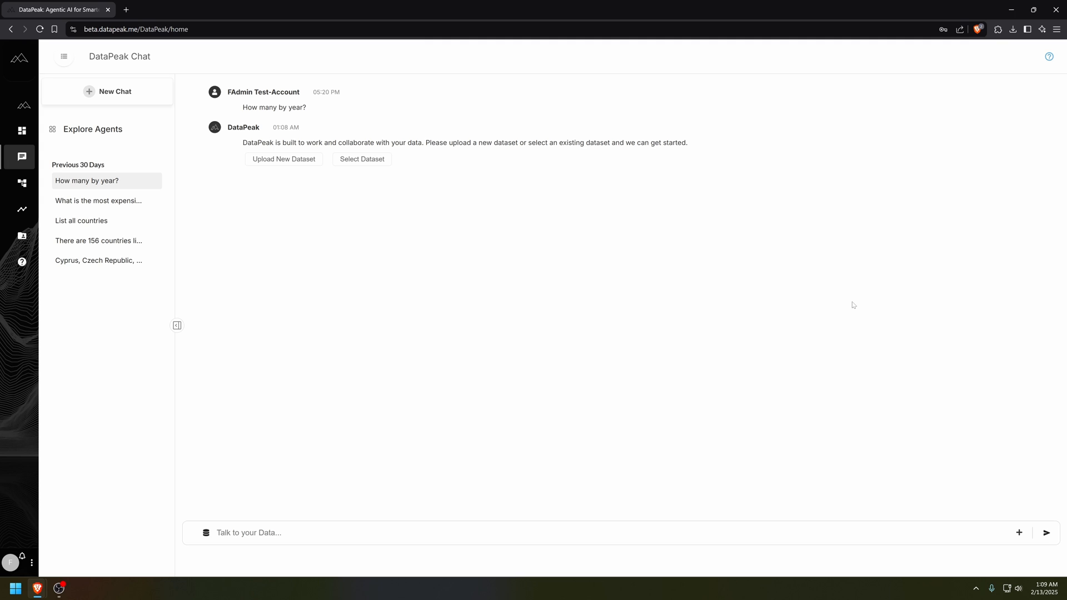
# Delete the "How many by year?" chat from the history and start a new chat
pyautogui.moveTo(148, 180)
pyautogui.click(154, 182)
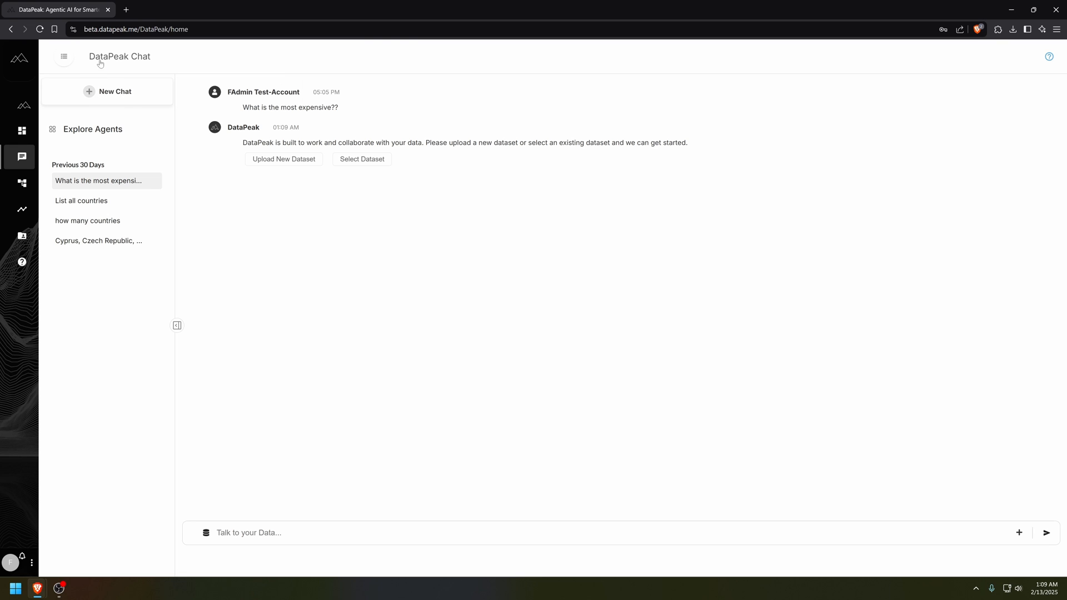
pyautogui.click(95, 92)
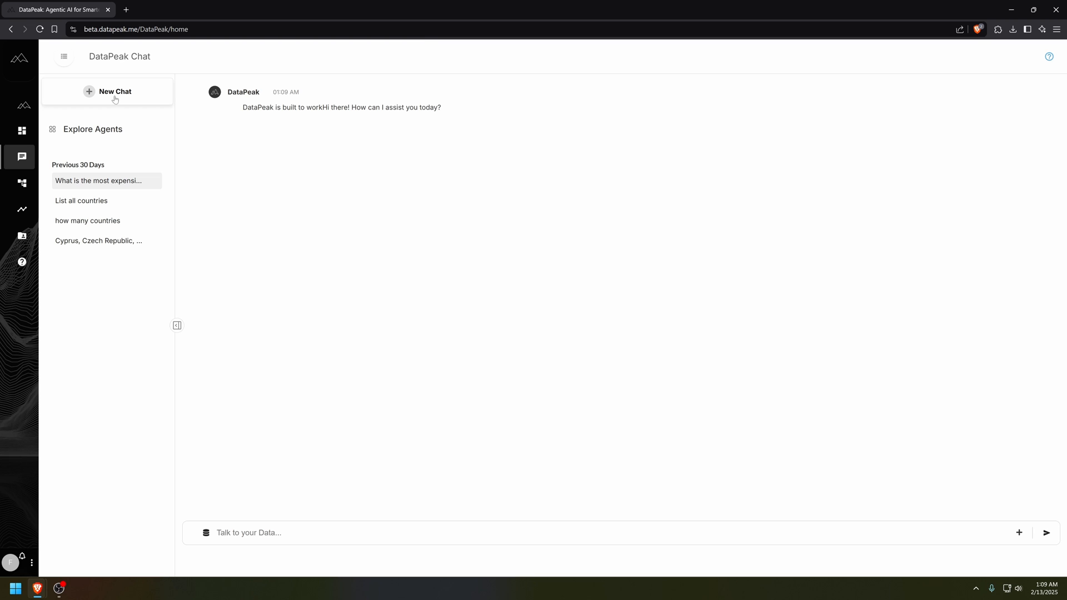
pyautogui.click(176, 325)
pyautogui.click(46, 326)
pyautogui.click(1019, 532)
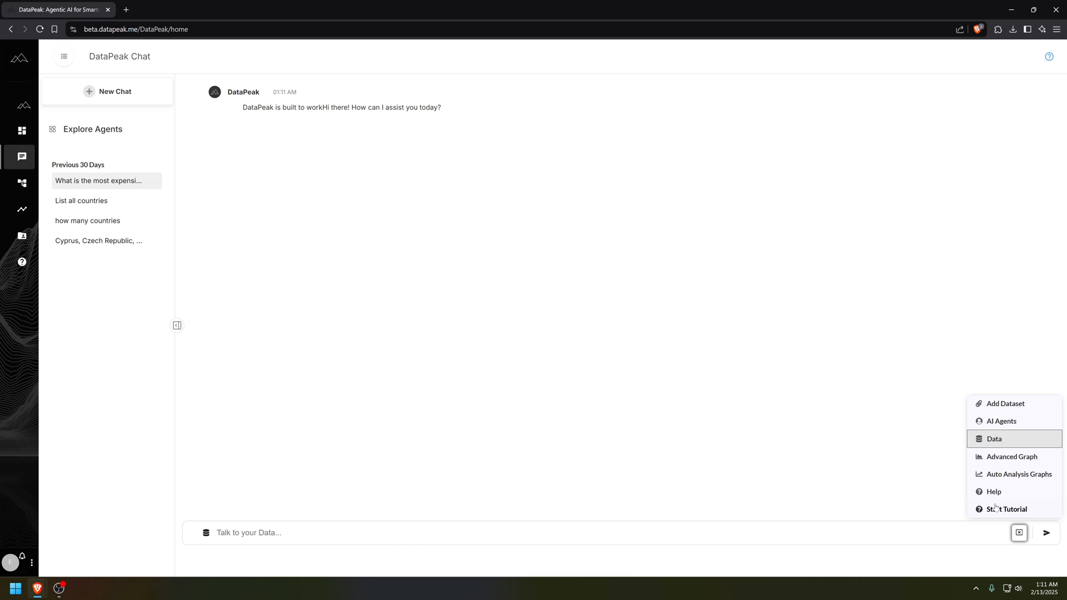
pyautogui.click(1019, 533)
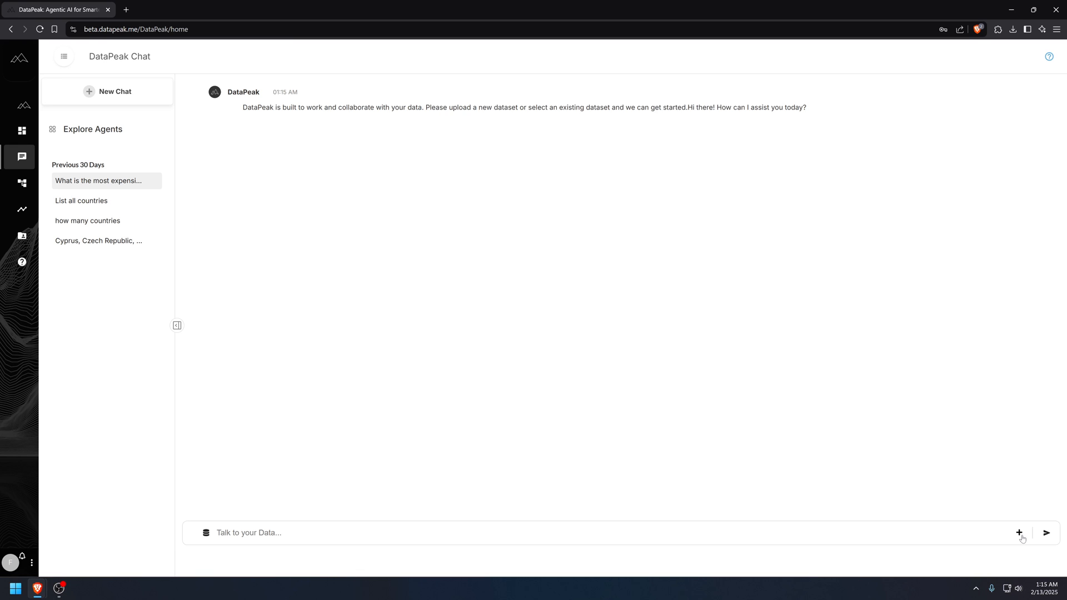
# Choose the file dataset "Maintenance Data" as the data source for the chat
pyautogui.click(1018, 532)
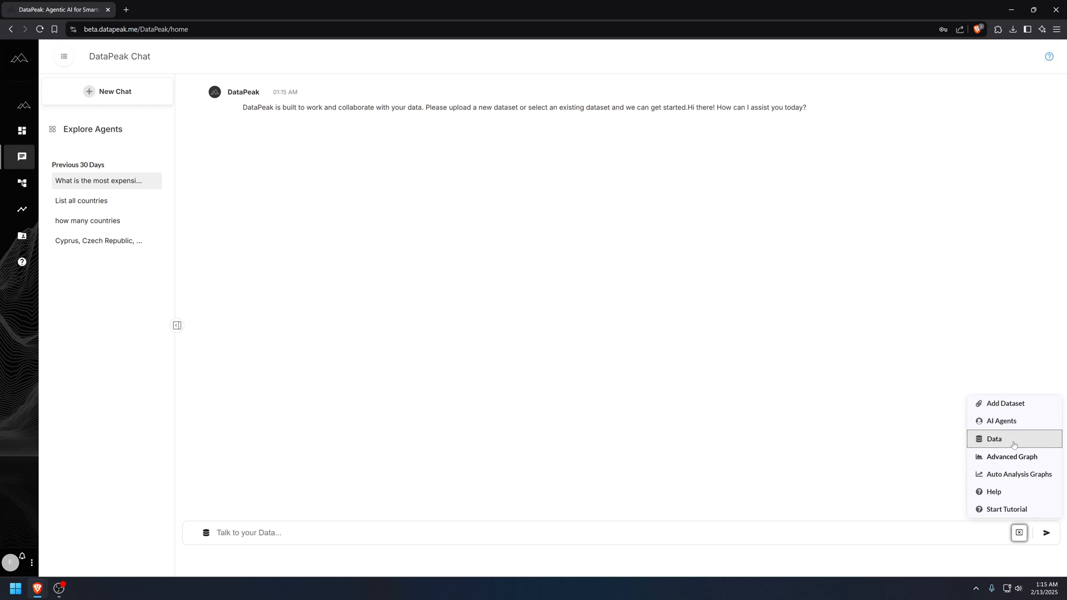
pyautogui.click(1007, 440)
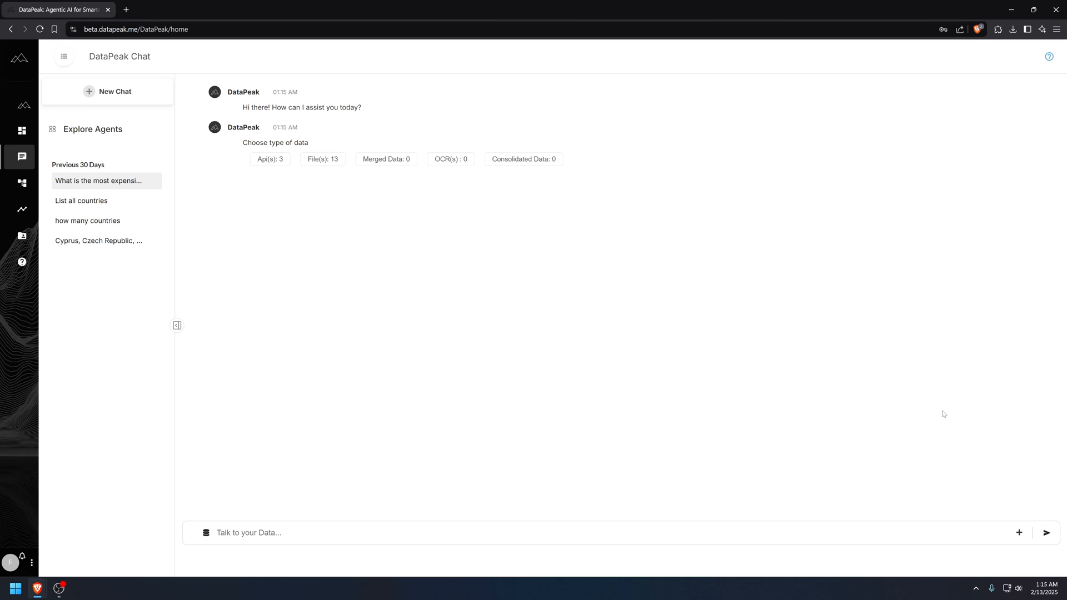
pyautogui.click(317, 164)
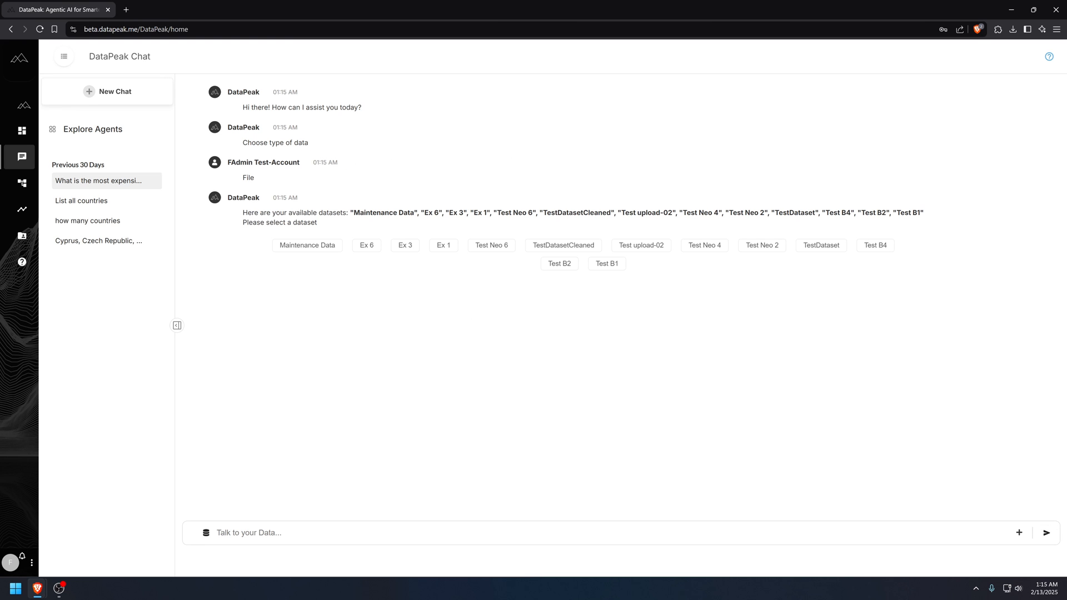
pyautogui.click(310, 248)
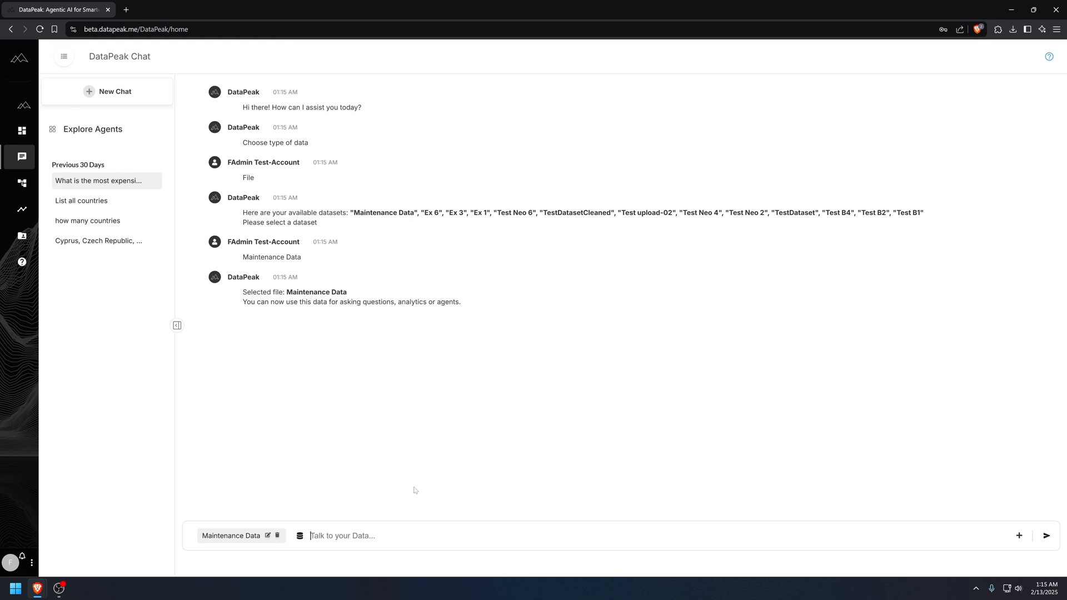
# Query the dataset with "Show me everything" and then with "Who all worked on Friday?"
pyautogui.write('Show me everything')
pyautogui.press('Return')
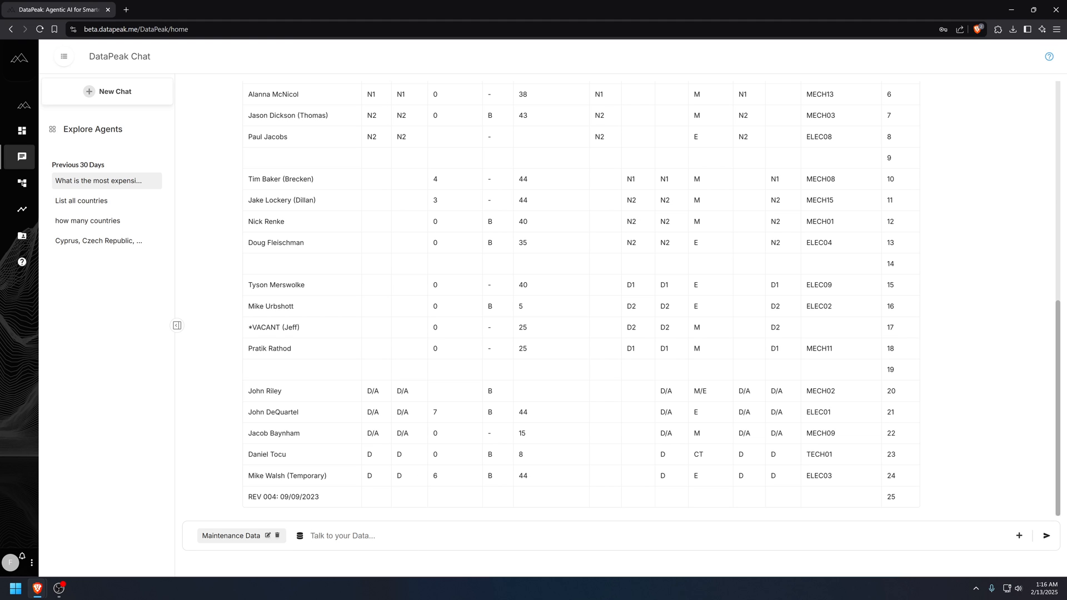
pyautogui.write('Who all worked on Friday?')
pyautogui.press('Return')
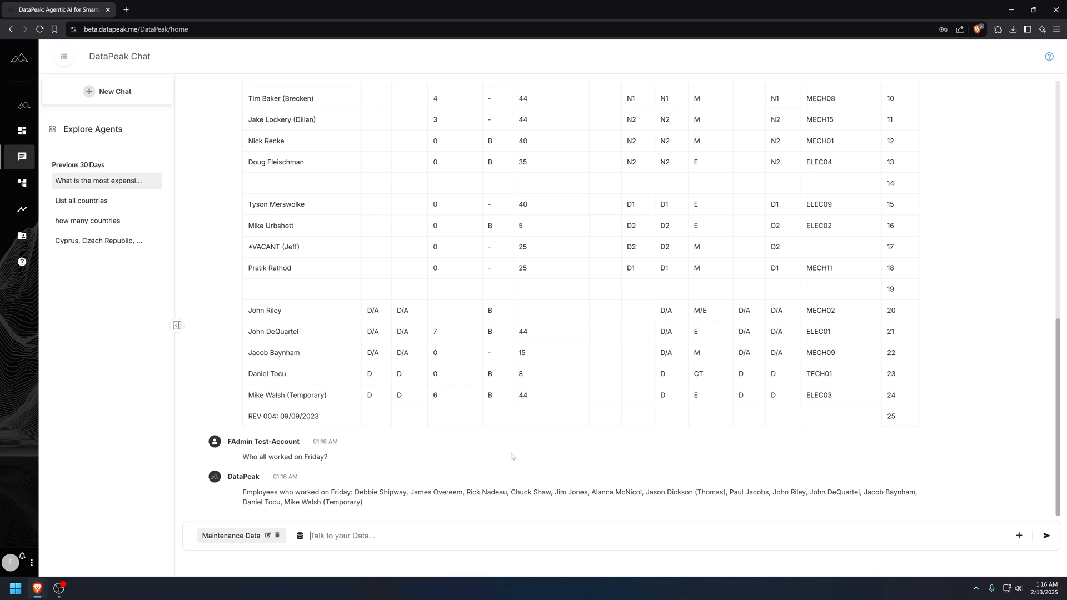
# Ask the chat "How many people work at MECH12"
pyautogui.write('How many people work')
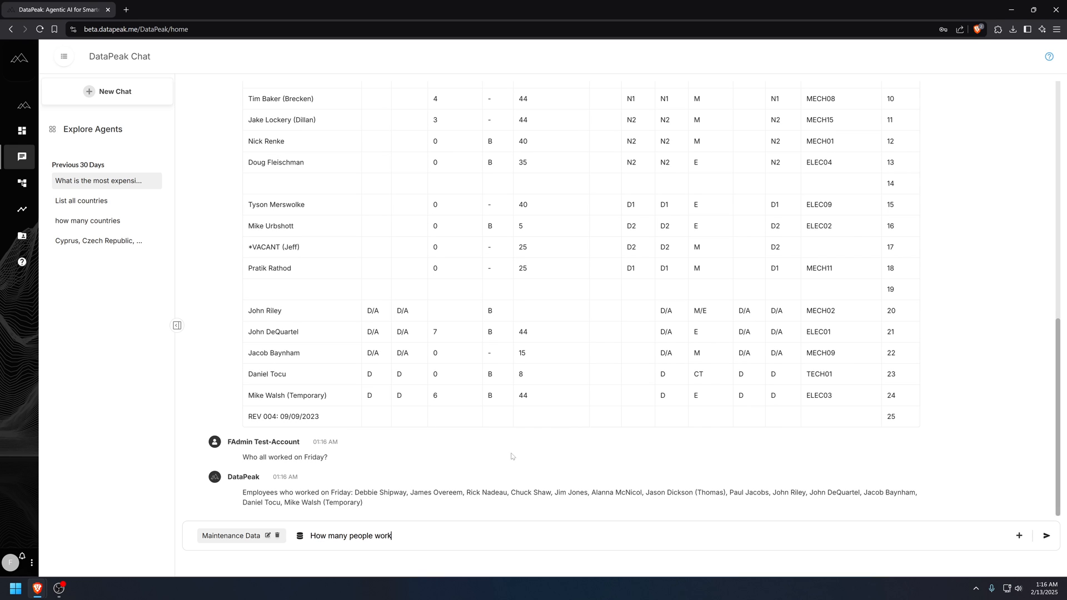
pyautogui.write(' at MECH12')
pyautogui.press('Return')
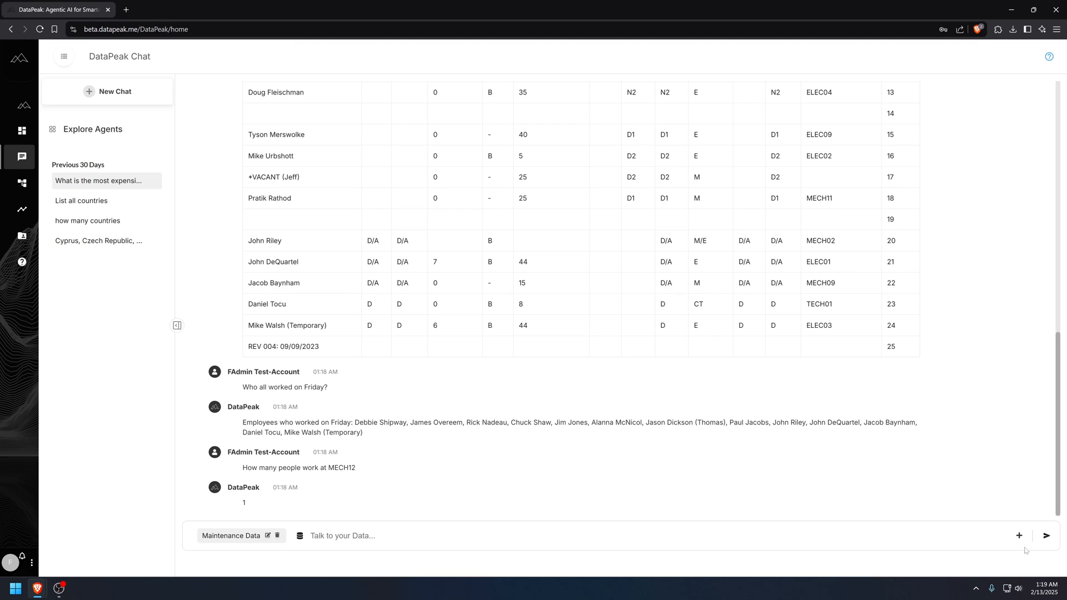
# Start a new advanced graph for the Maintenance Data dataset and set its graph type to Bar Graph
pyautogui.click(1019, 535)
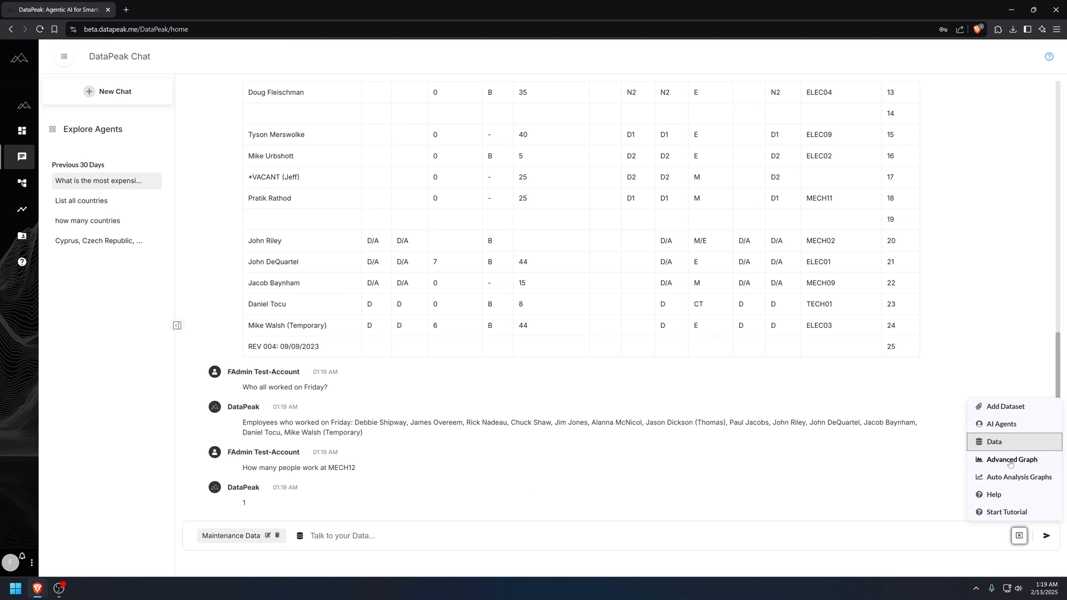
pyautogui.click(1010, 463)
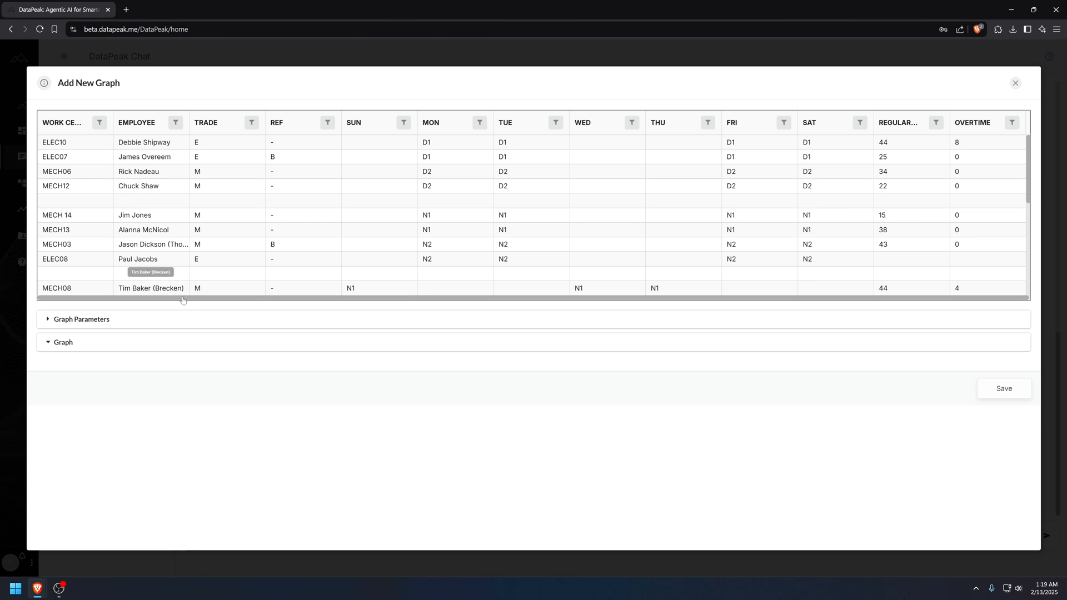
pyautogui.moveTo(1031, 187); pyautogui.dragTo(1009, 156)
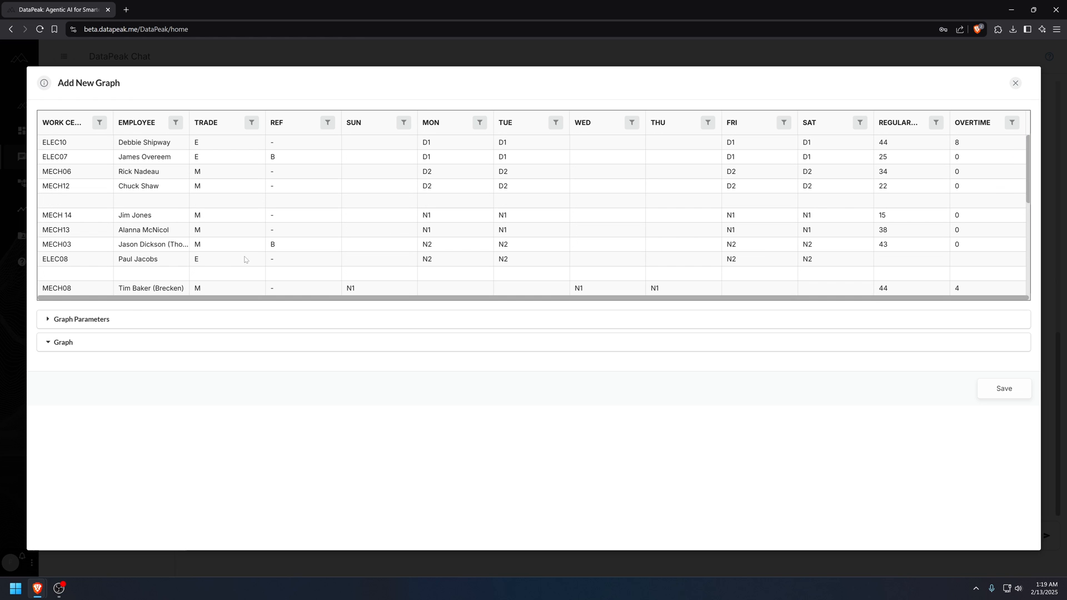
pyautogui.click(113, 326)
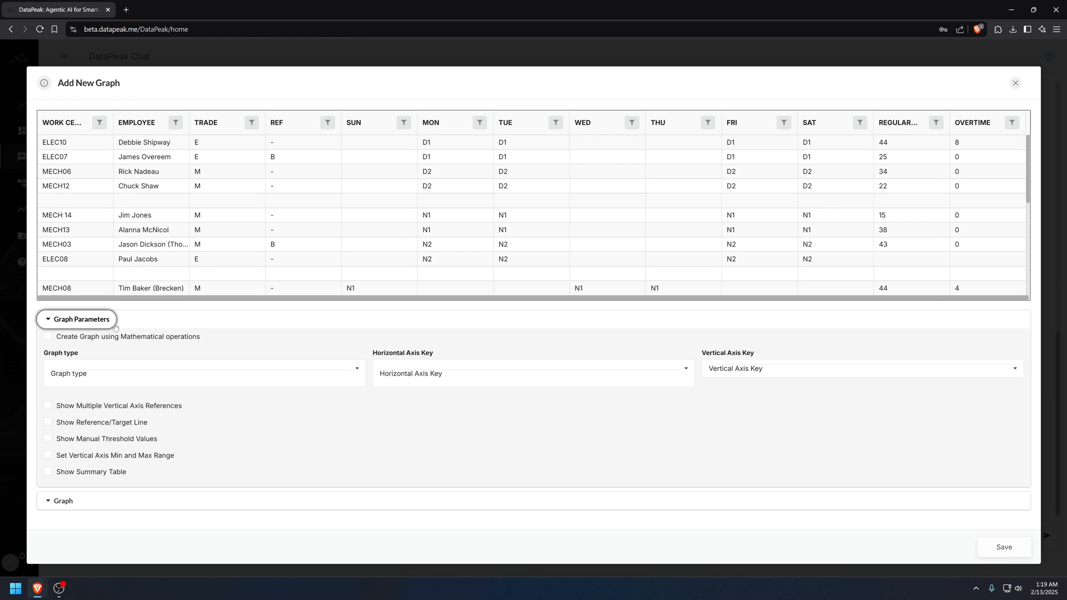
pyautogui.click(110, 379)
pyautogui.click(91, 398)
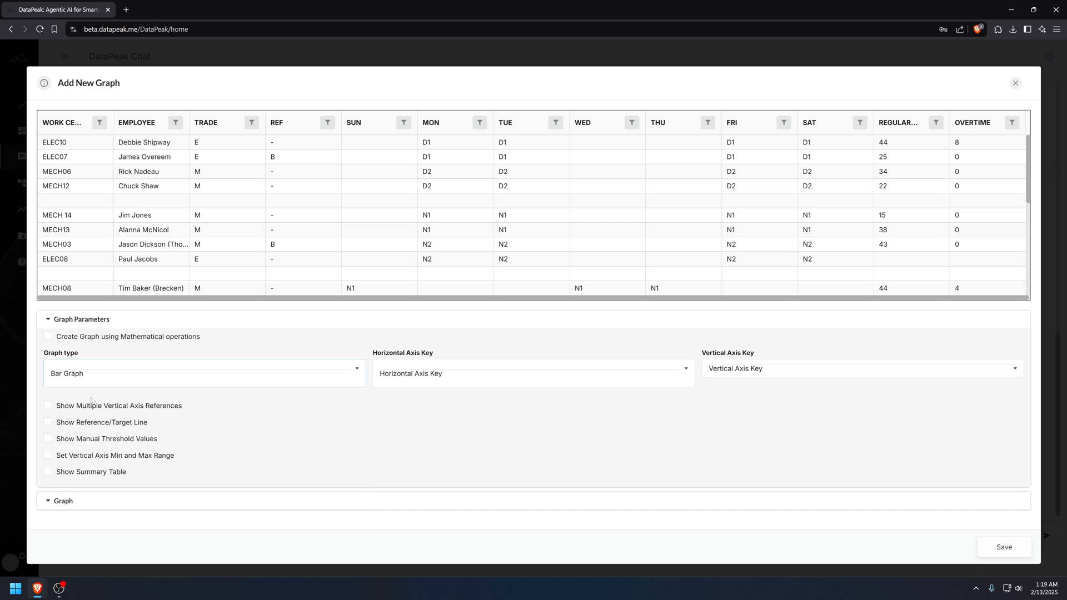
# Set the graph's horizontal axis key to EMPLOYEE and its vertical axis key to Regular Hours
pyautogui.click(411, 382)
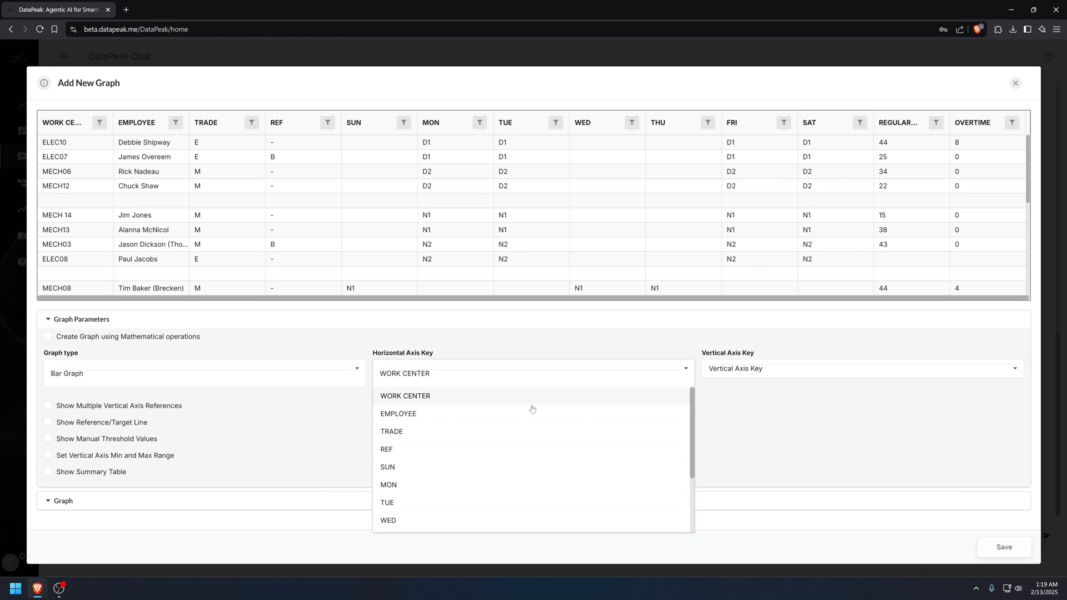
pyautogui.moveTo(692, 426)
pyautogui.mouseDown()
pyautogui.moveTo(696, 489)
pyautogui.moveTo(697, 415)
pyautogui.mouseUp()
pyautogui.click(463, 419)
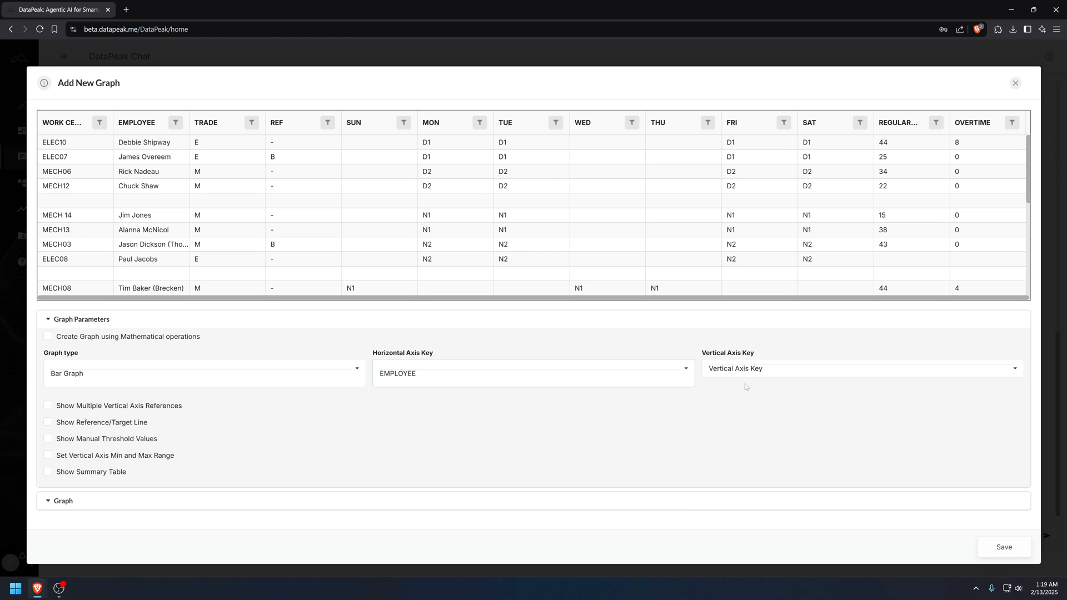
pyautogui.click(750, 375)
pyautogui.scroll(-5, 1021, 410)
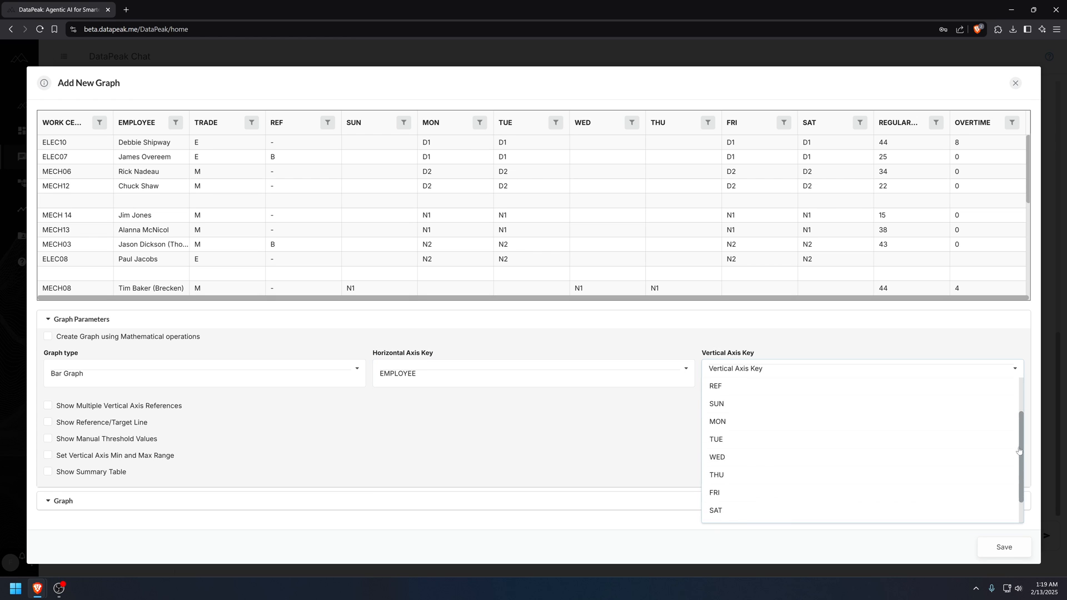
pyautogui.click(800, 496)
pyautogui.click(309, 473)
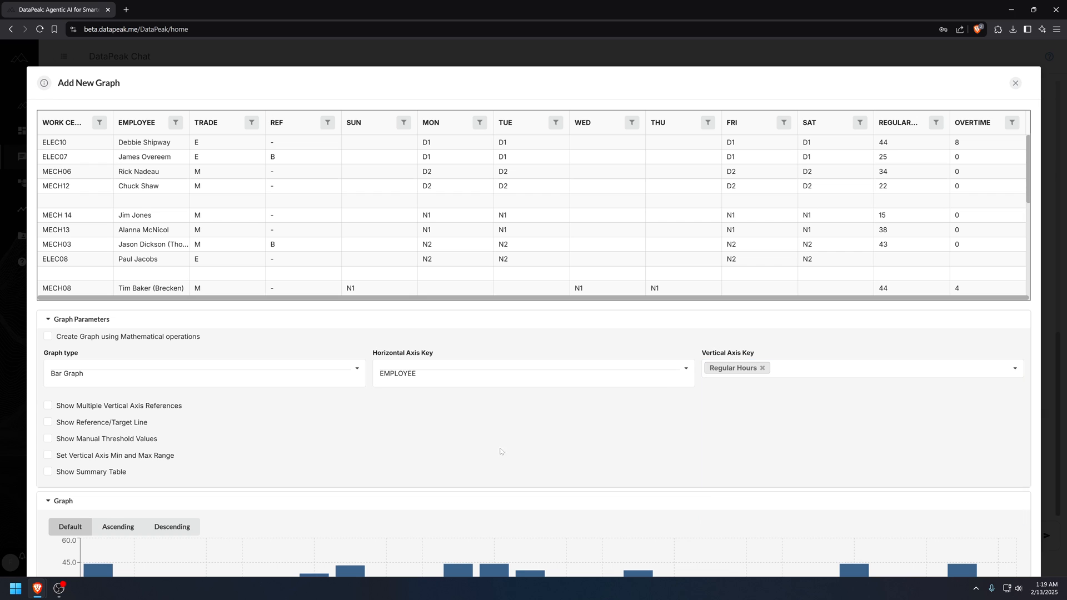
# Collapse the graph parameters and save the bar graph under the reference name "Regular Hours Graph"
pyautogui.click(70, 322)
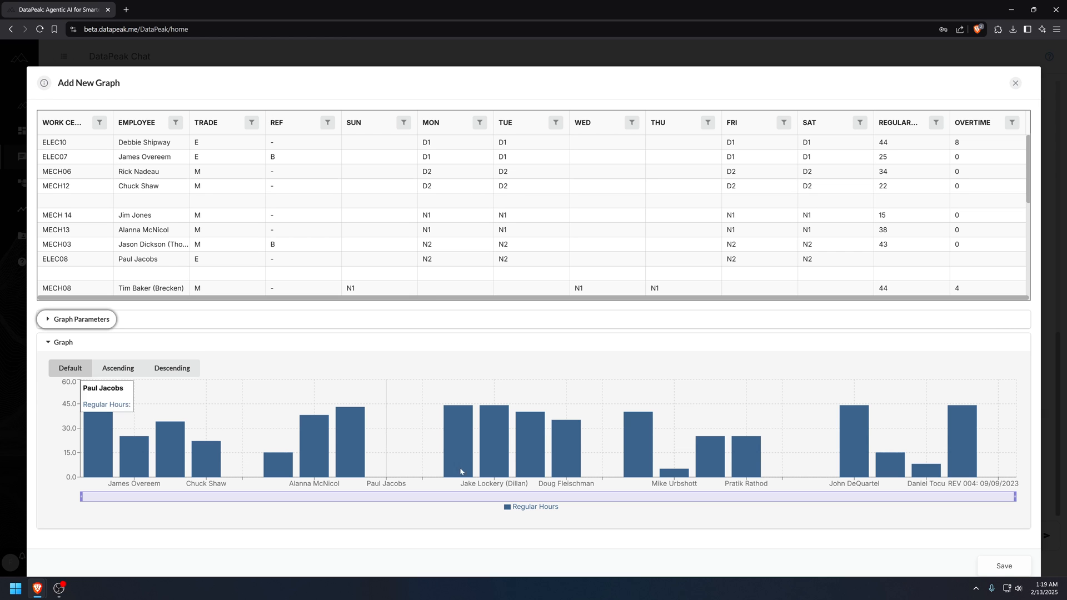
pyautogui.click(1000, 566)
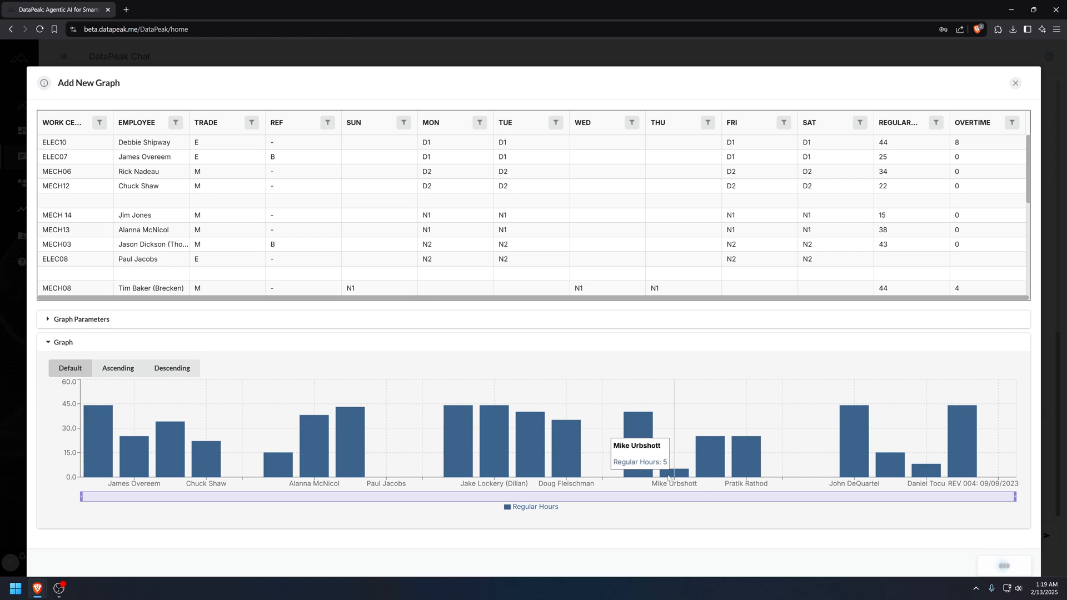
pyautogui.moveTo(668, 476)
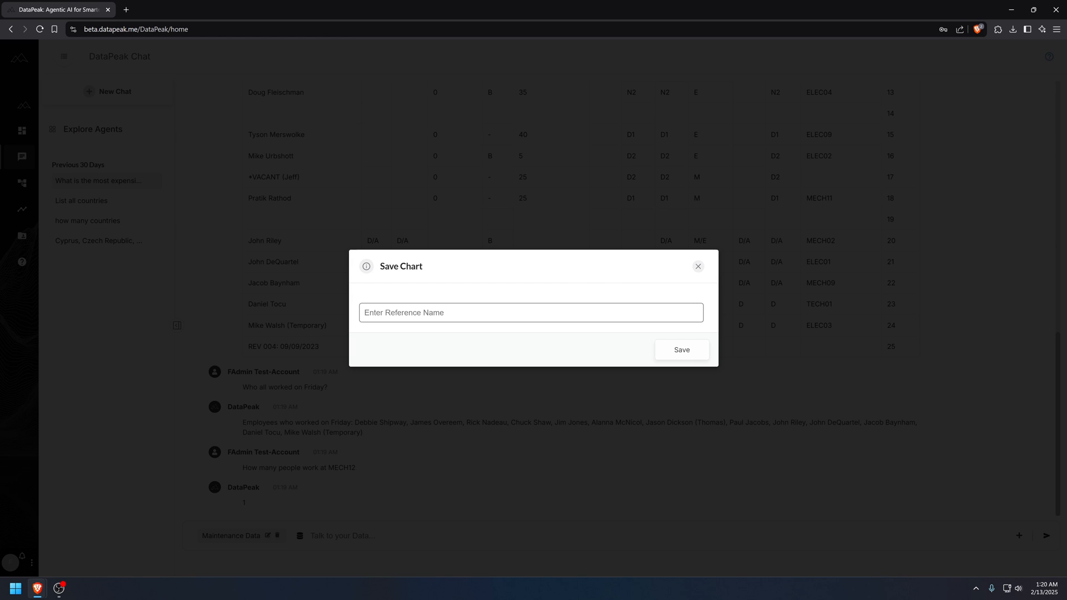
pyautogui.write('Regular Hours Graph')
pyautogui.click(674, 349)
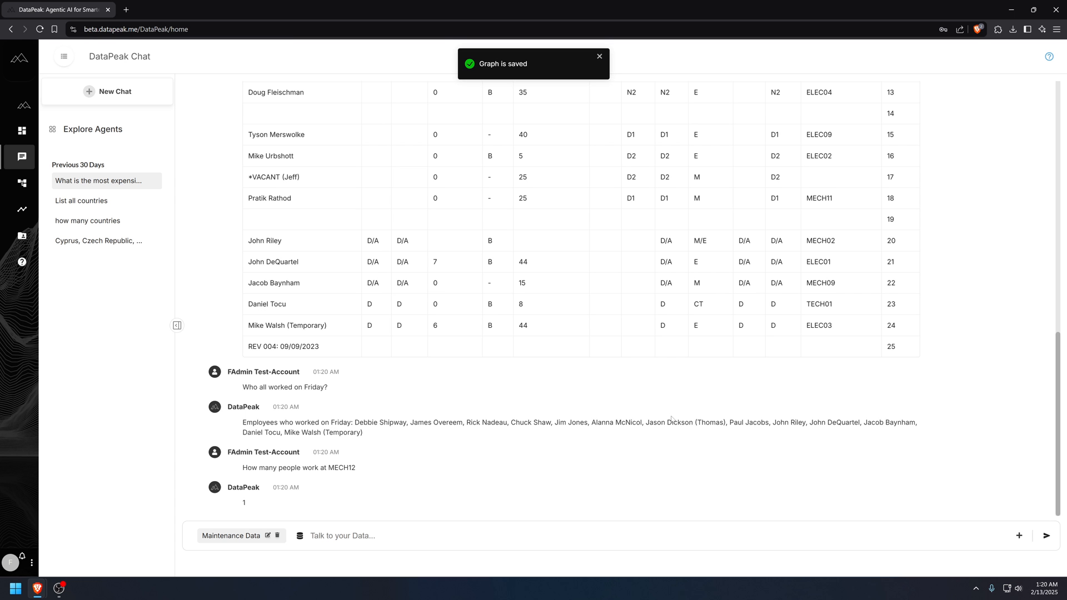
# Find the saved Regular Hours Graph on the dashboard
pyautogui.click(23, 131)
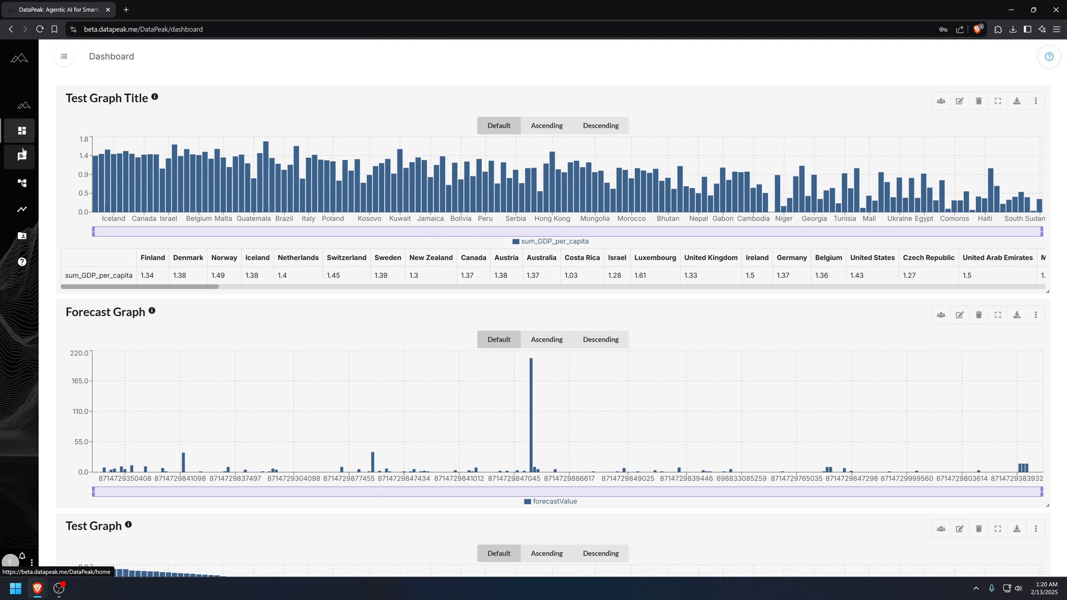
pyautogui.scroll(-1, 274, 326)
pyautogui.scroll(-12, 274, 327)
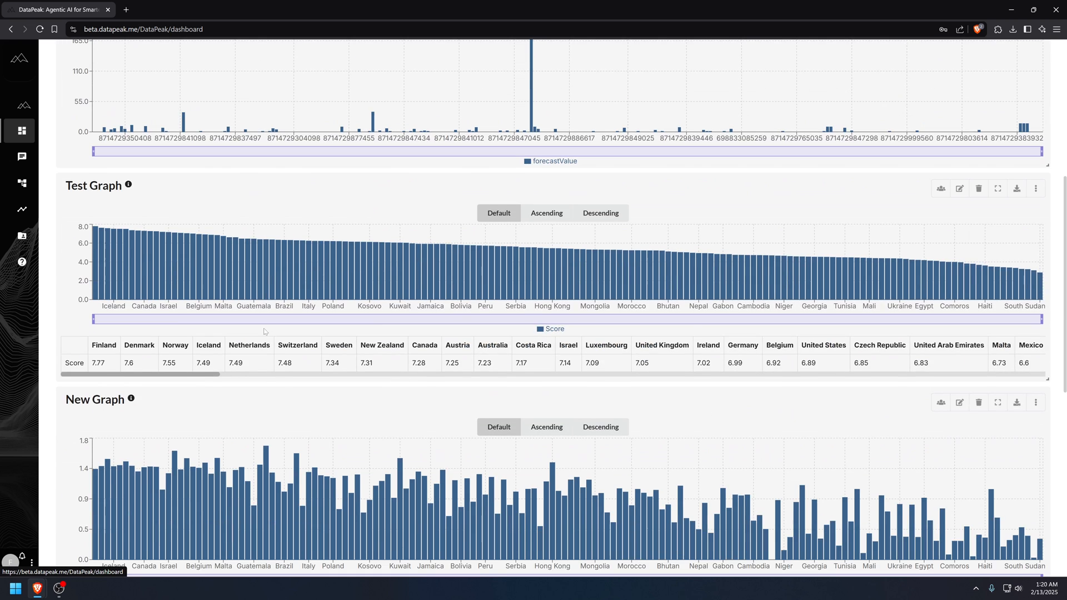
pyautogui.scroll(-1, 264, 332)
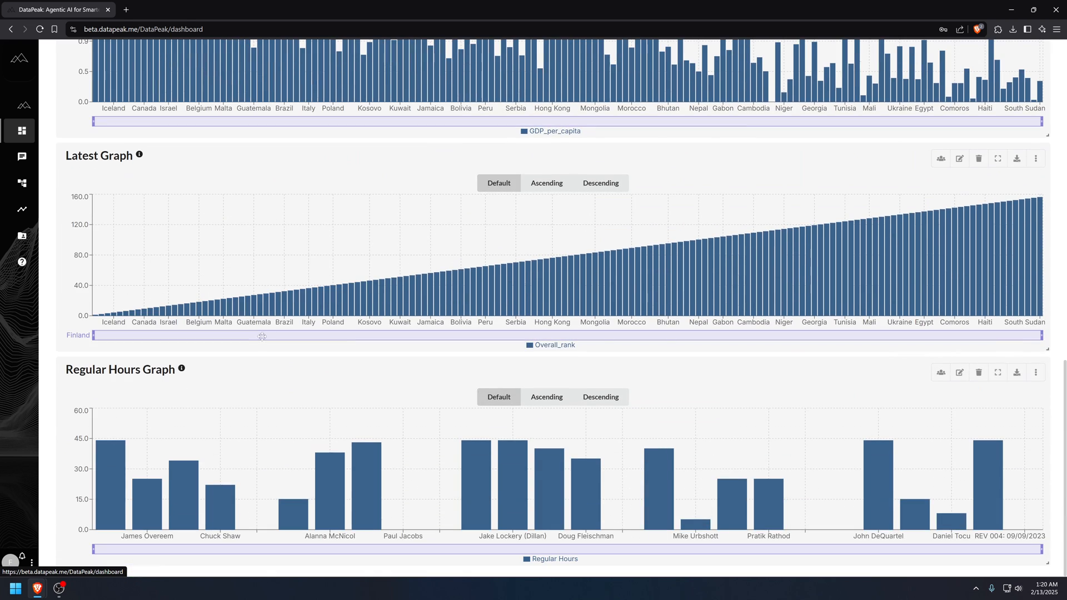
# Return to the chat and submit "Who all worked on Friday?" as the query for generating a graph
pyautogui.click(21, 158)
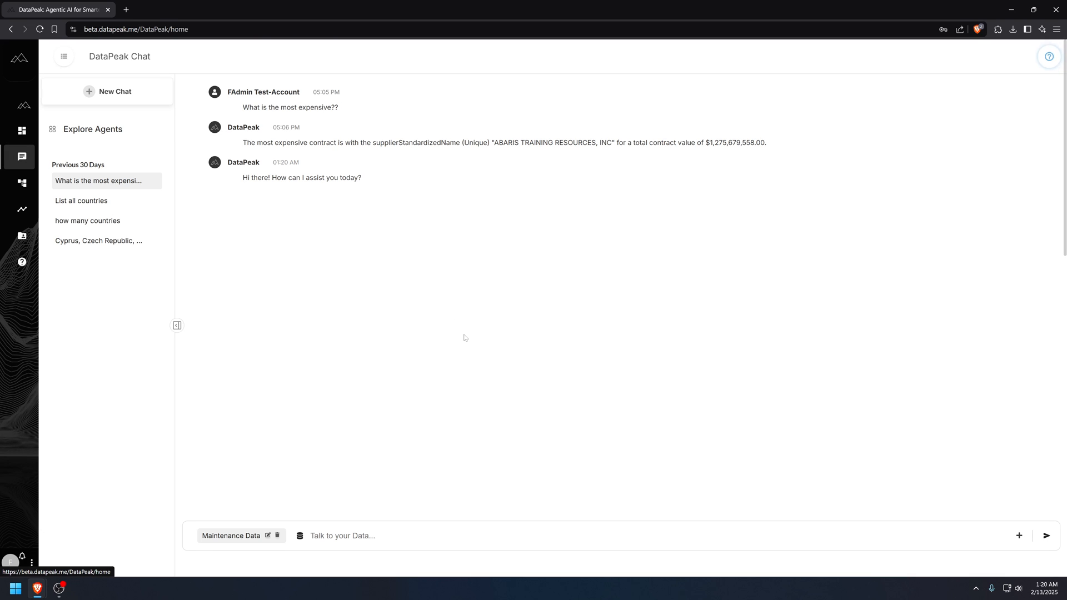
pyautogui.write('Who all')
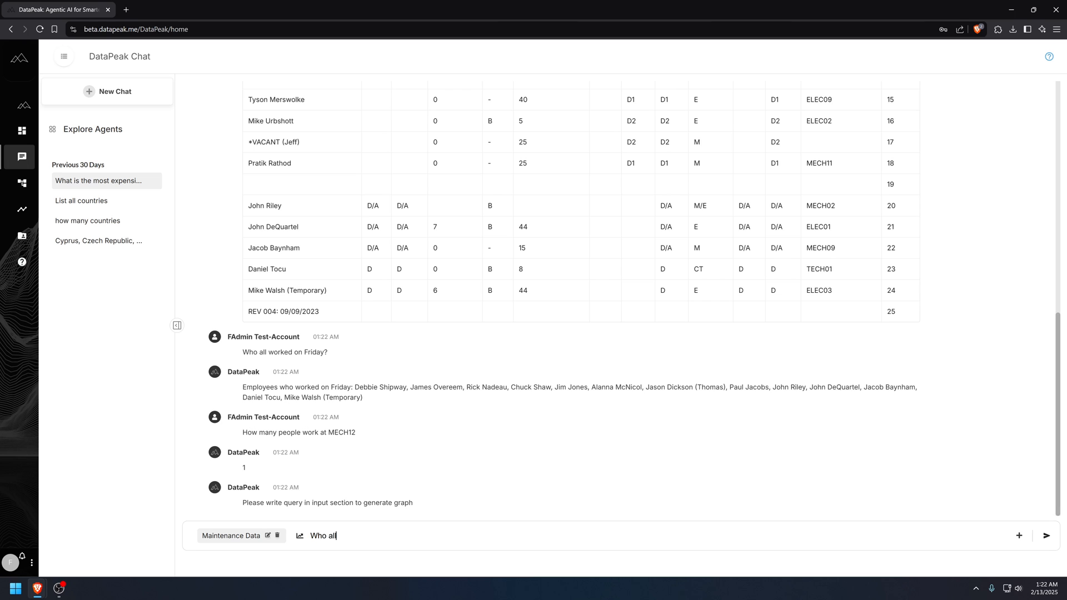
pyautogui.write(' worked on Friday?')
pyautogui.press('Return')
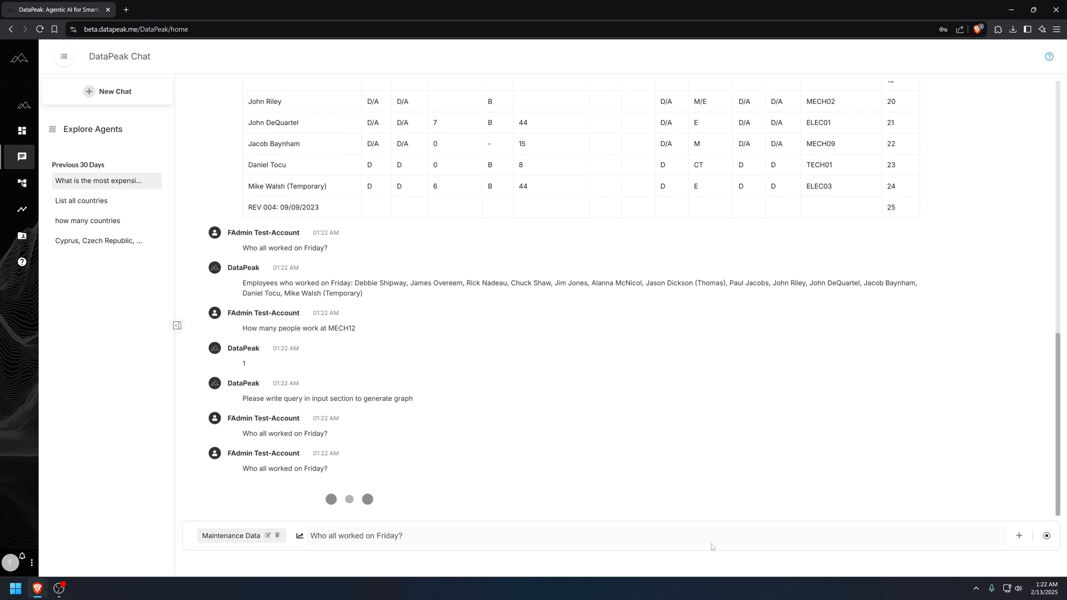